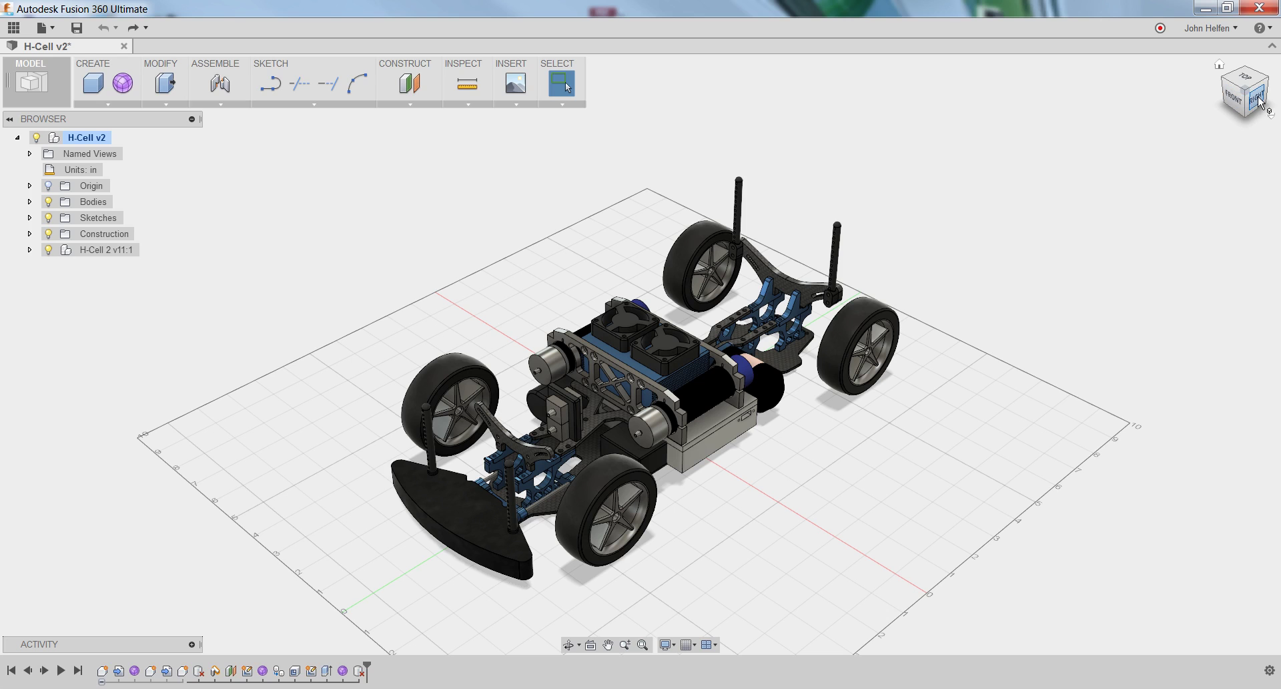
# View the car model from the right side and from above, finishing in the home view
pyautogui.click(1259, 100)
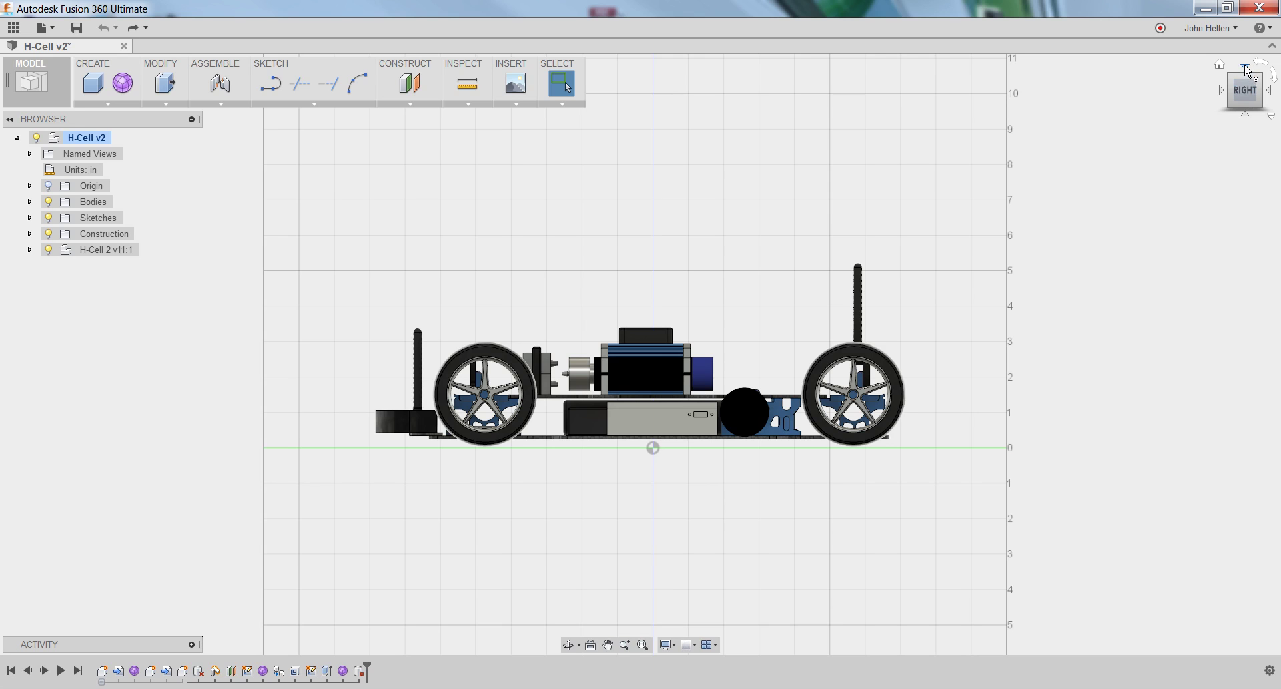
pyautogui.click(1246, 68)
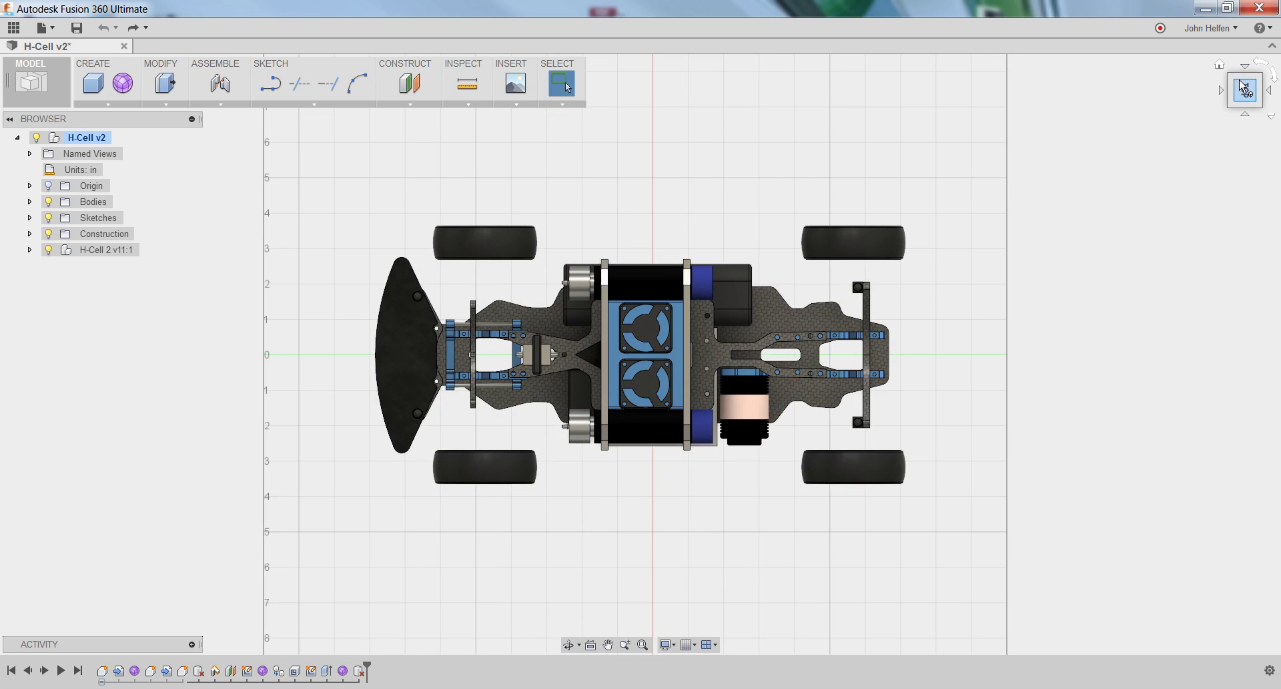
pyautogui.click(1221, 65)
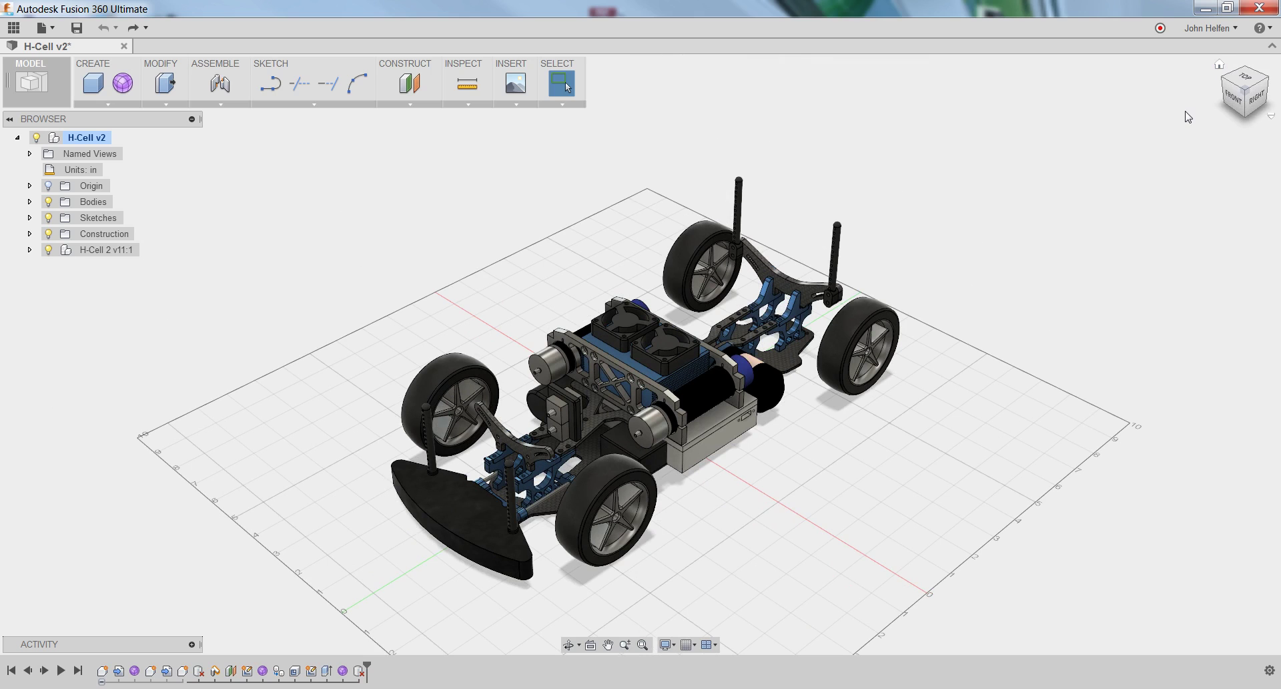
# Start moving bodies and select both bodies of the grey box mounted on the side of the chassis
pyautogui.rightClick(923, 367)
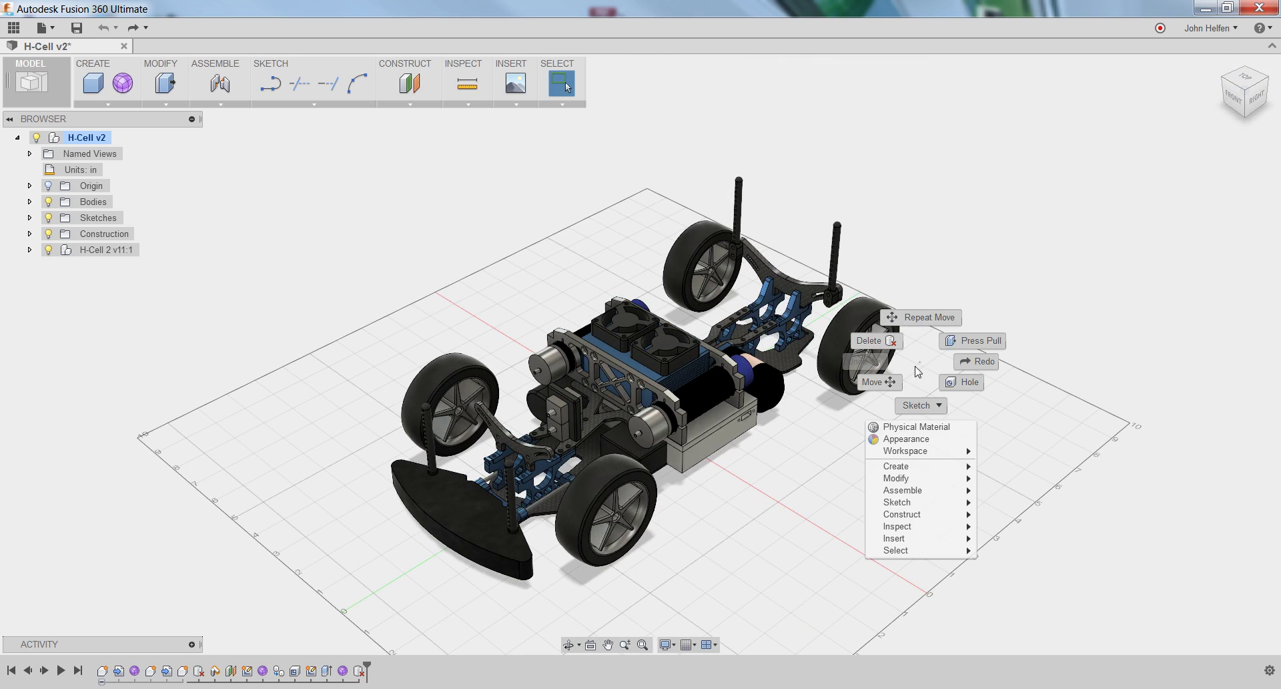
pyautogui.click(874, 382)
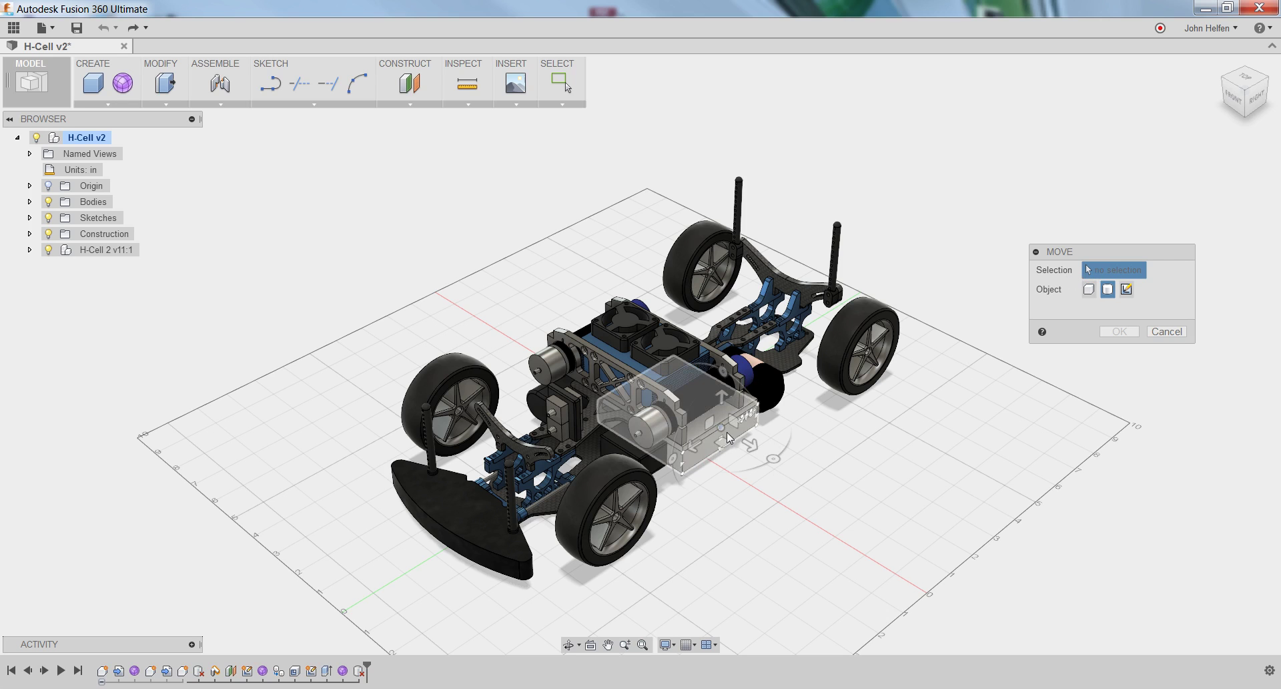
pyautogui.click(723, 435)
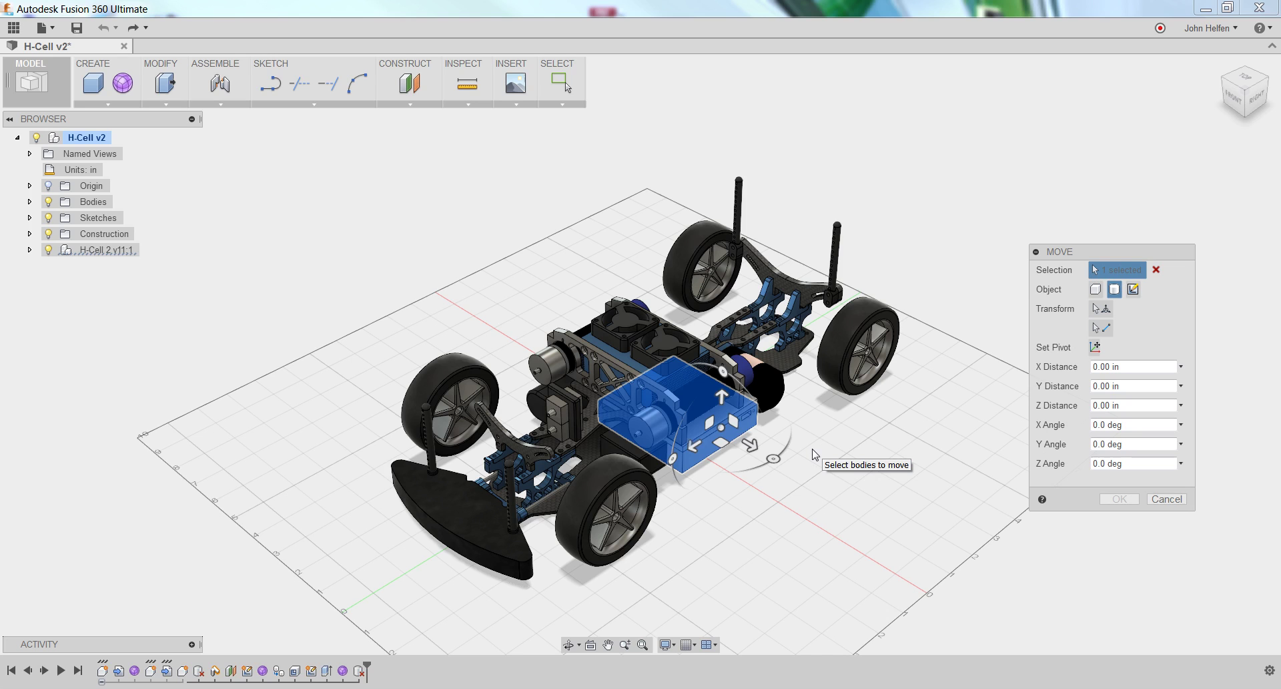
pyautogui.scroll(-5, 814, 454)
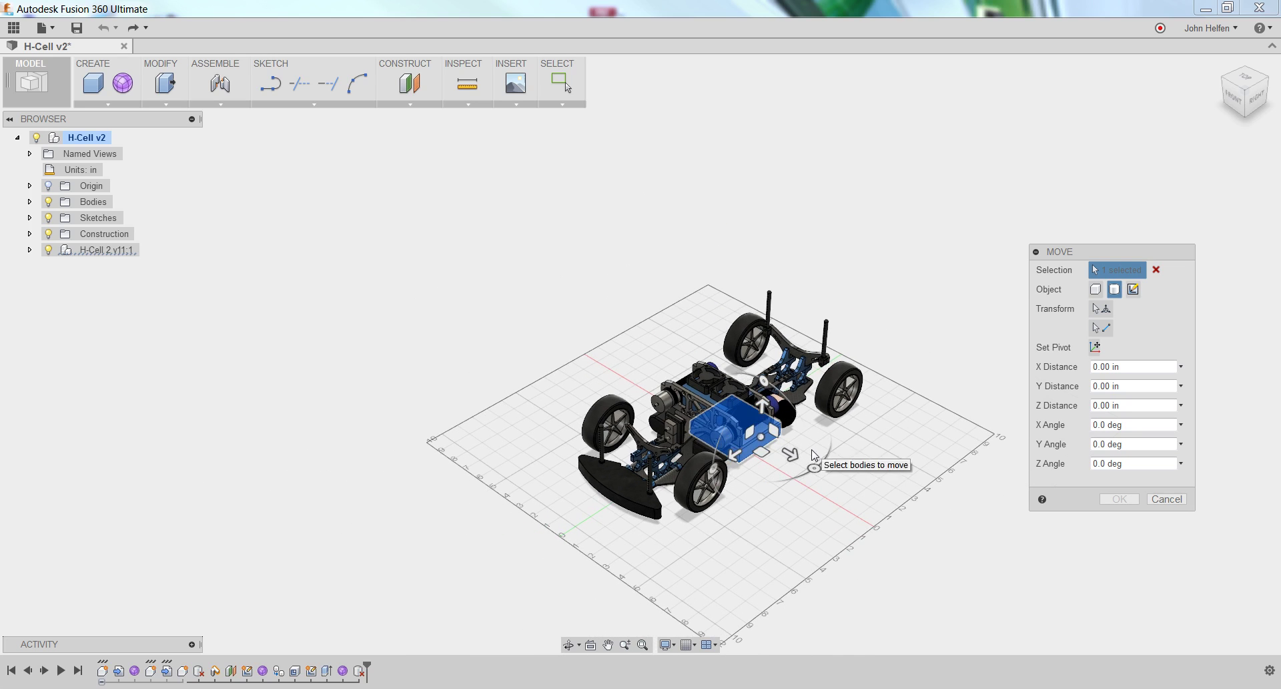
pyautogui.scroll(6, 848, 479)
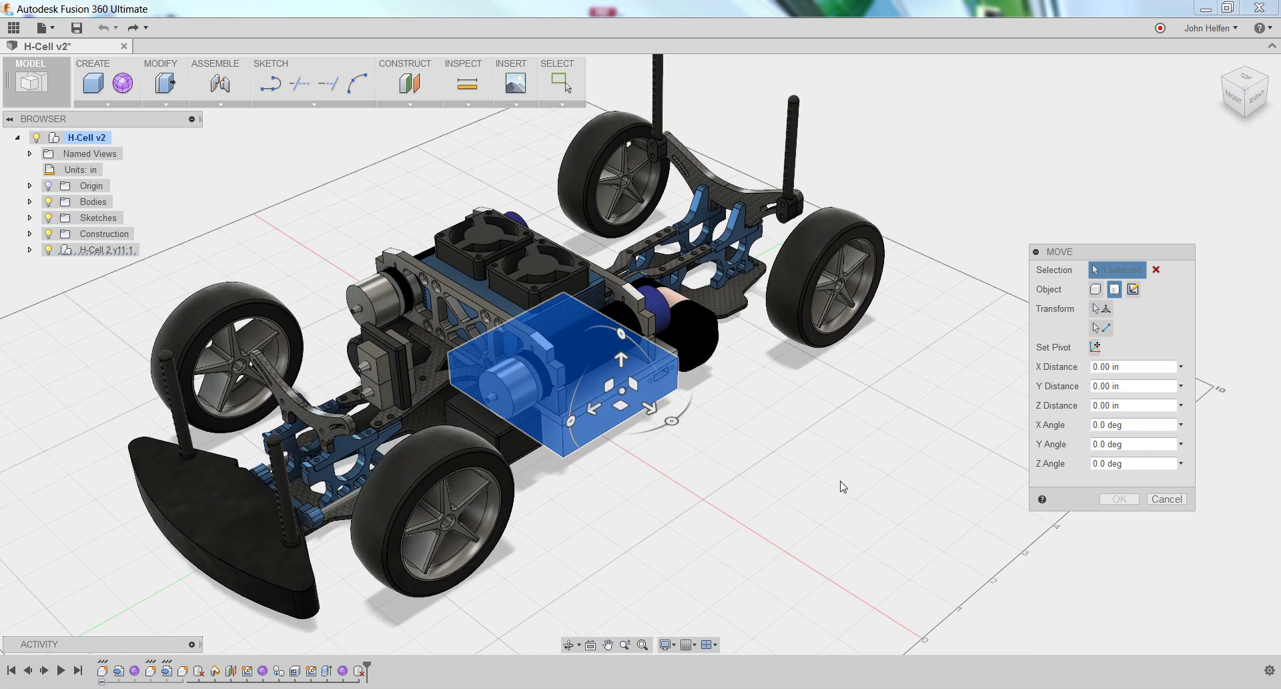
pyautogui.scroll(3, 712, 450)
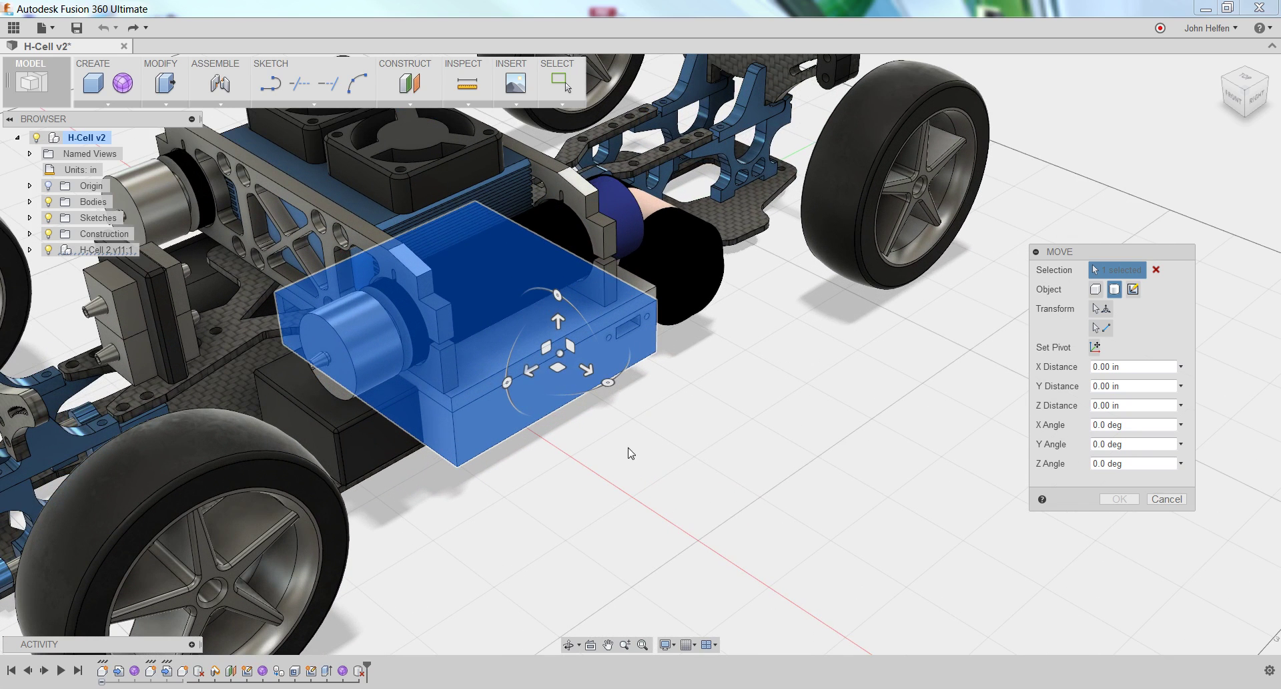
pyautogui.moveTo(592, 455); pyautogui.dragTo(809, 518, button='middle')
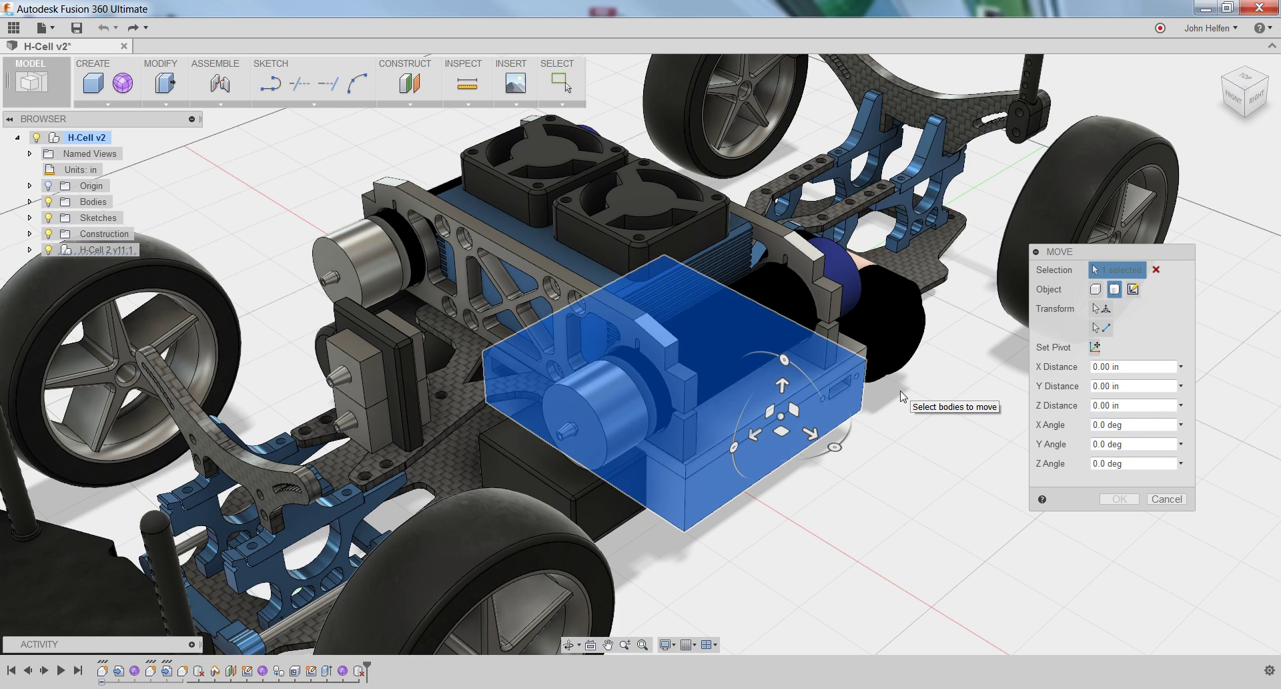
pyautogui.click(853, 359)
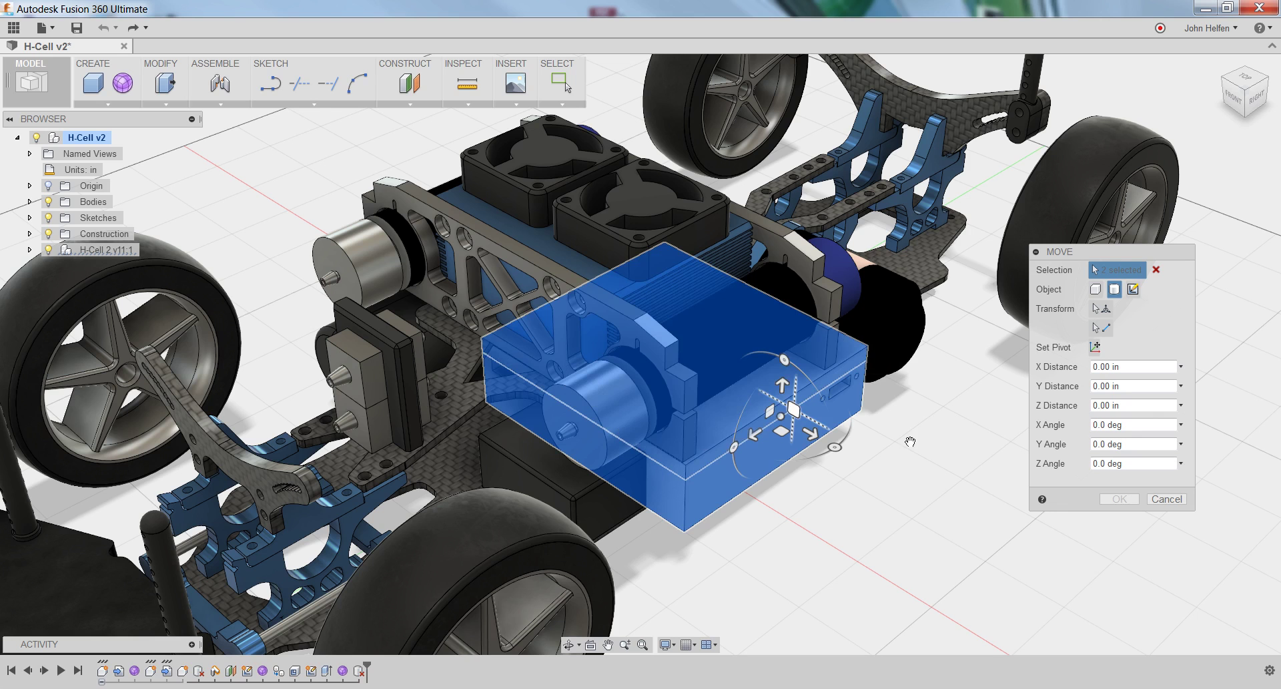
pyautogui.click(854, 359)
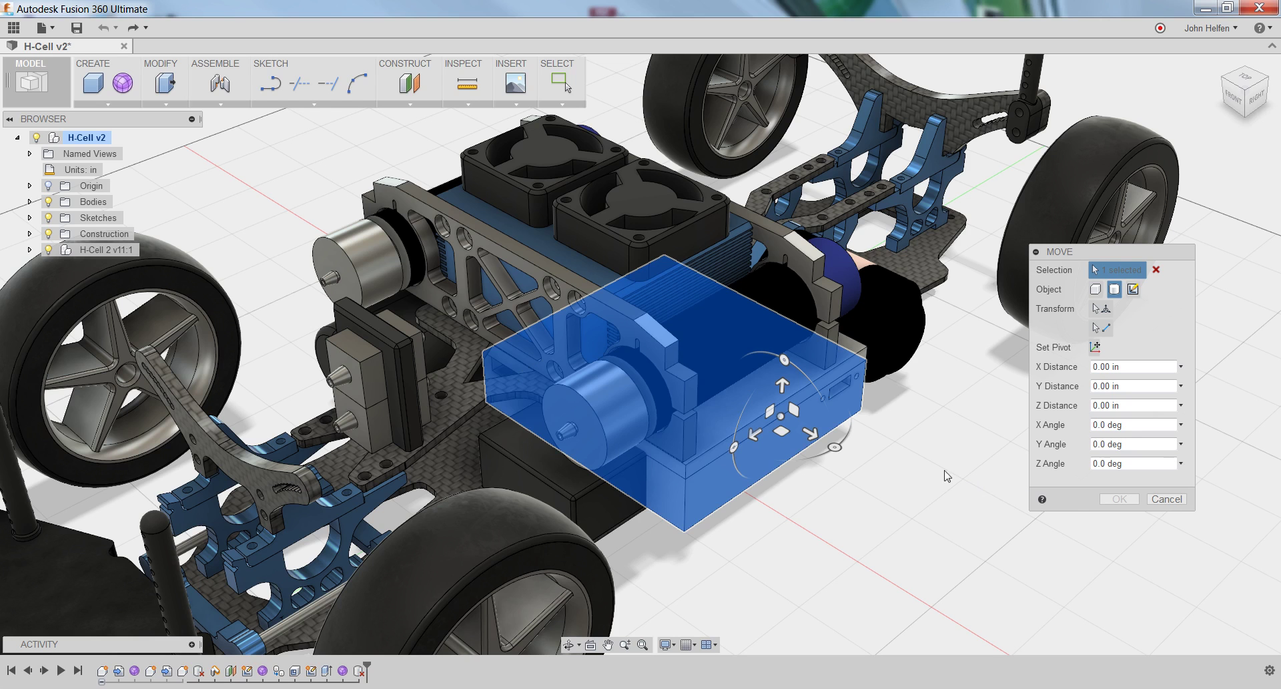
pyautogui.click(847, 367)
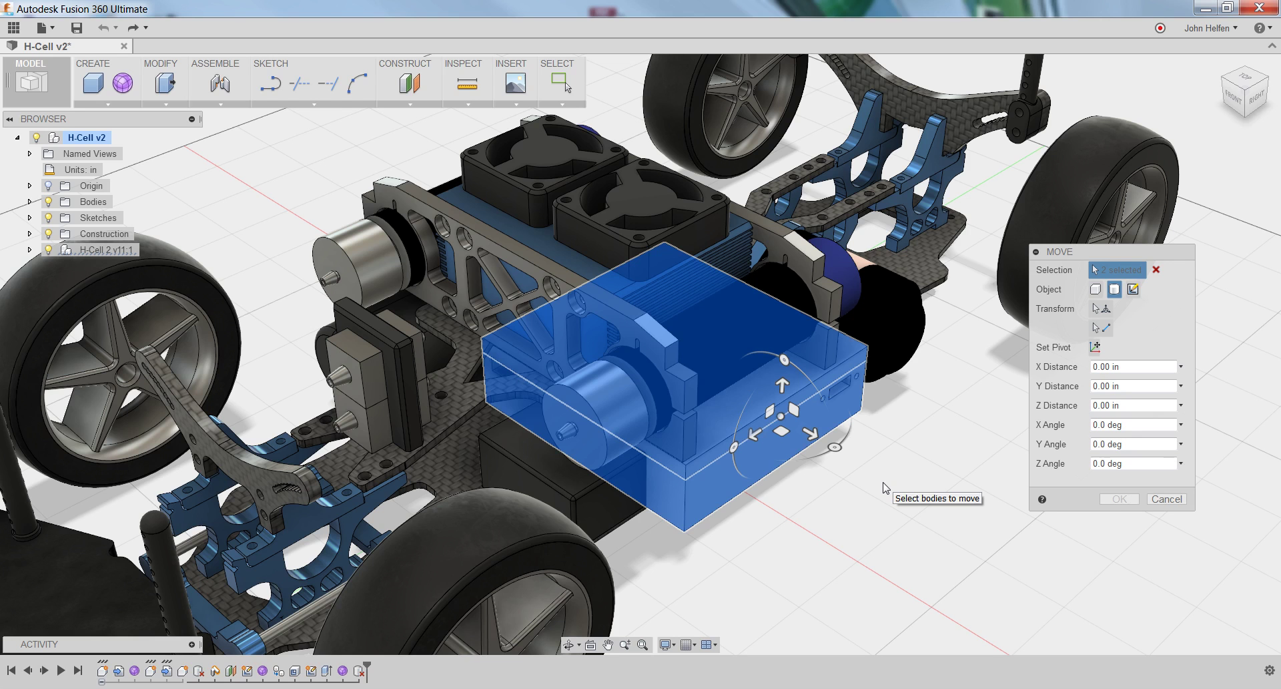
# Shift the box 0.25 in along Y, and lift it above the chassis by about -1.63 in in X and 2.569 in in Z
pyautogui.click(810, 433)
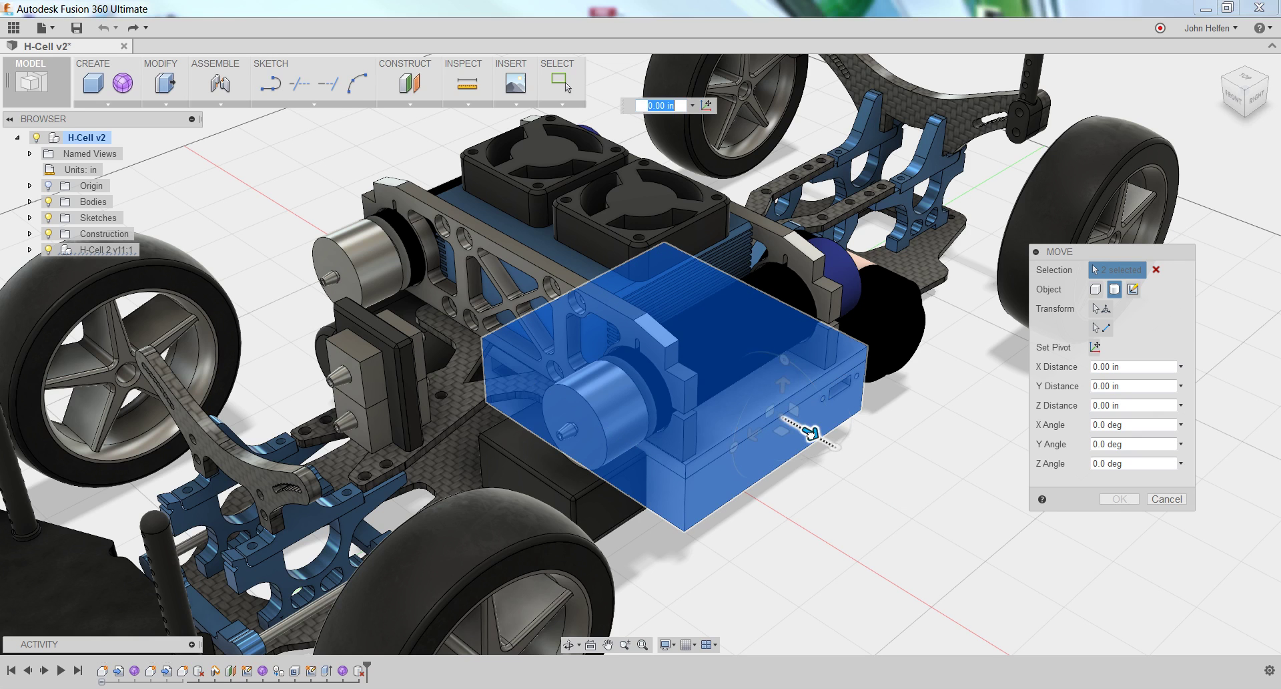
pyautogui.moveTo(809, 433); pyautogui.dragTo(810, 485)
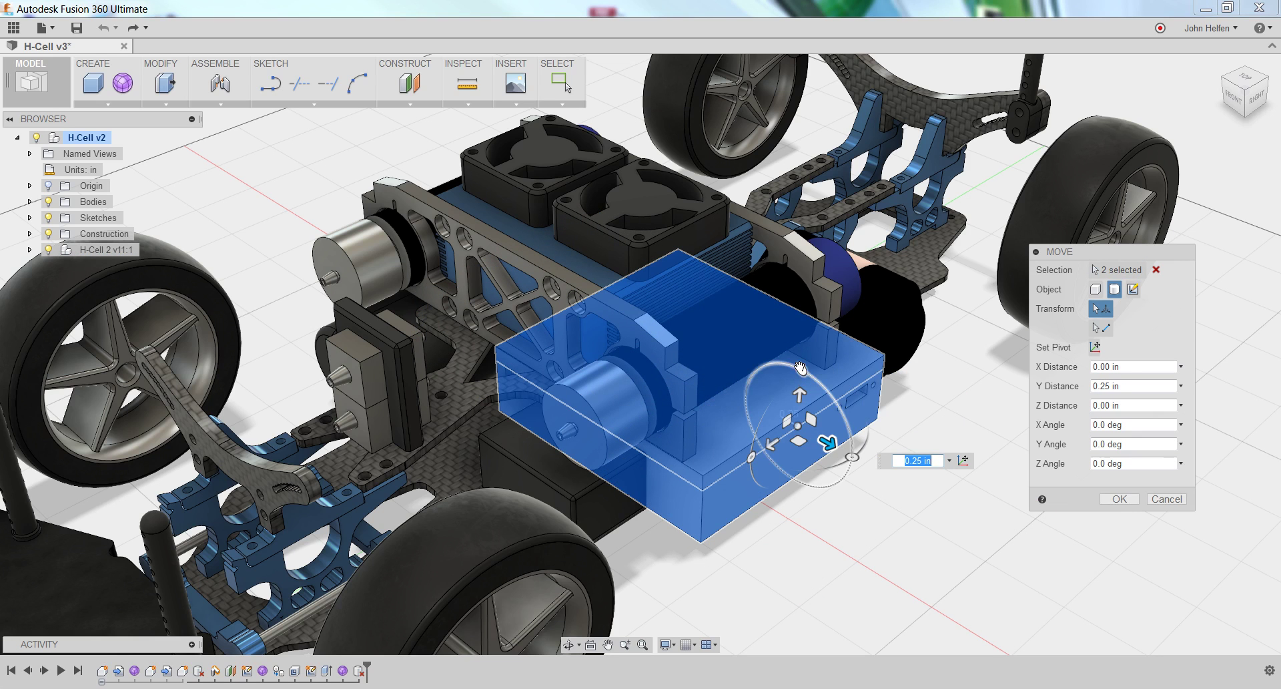
pyautogui.moveTo(800, 368)
pyautogui.mouseDown()
pyautogui.moveTo(851, 421)
pyautogui.moveTo(878, 519)
pyautogui.moveTo(853, 431)
pyautogui.moveTo(803, 365)
pyautogui.mouseUp()
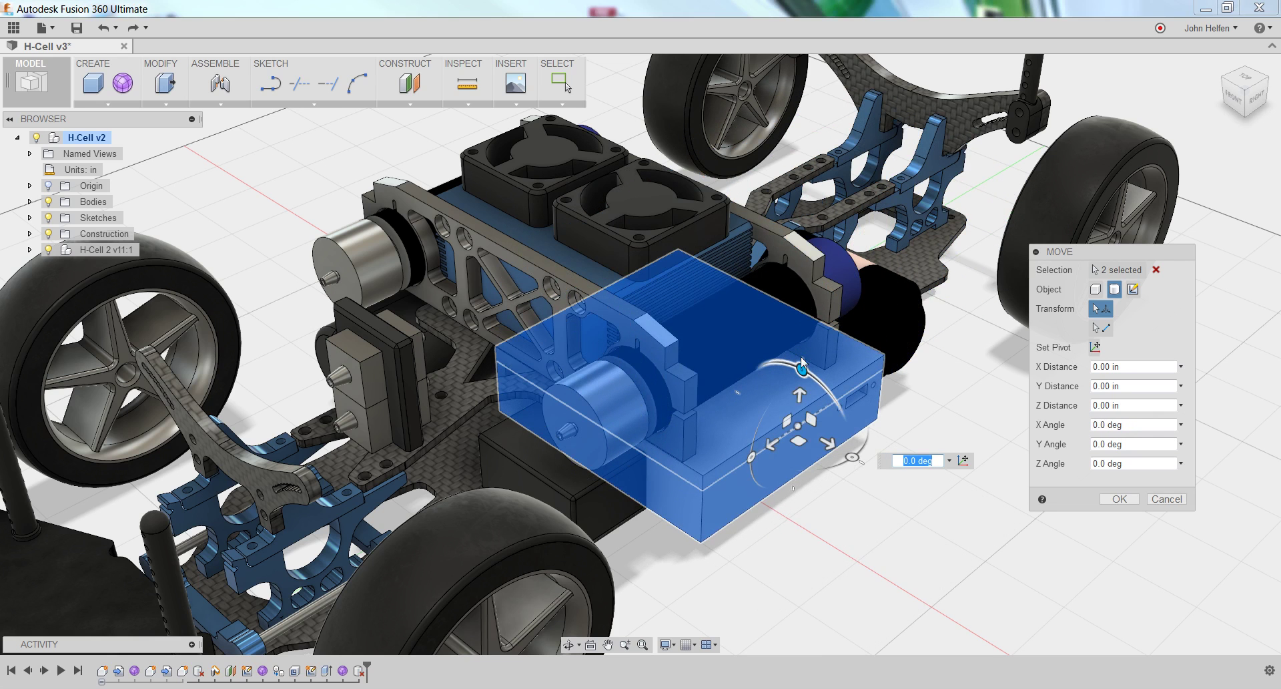
pyautogui.click(787, 420)
pyautogui.moveTo(787, 394); pyautogui.dragTo(899, 165)
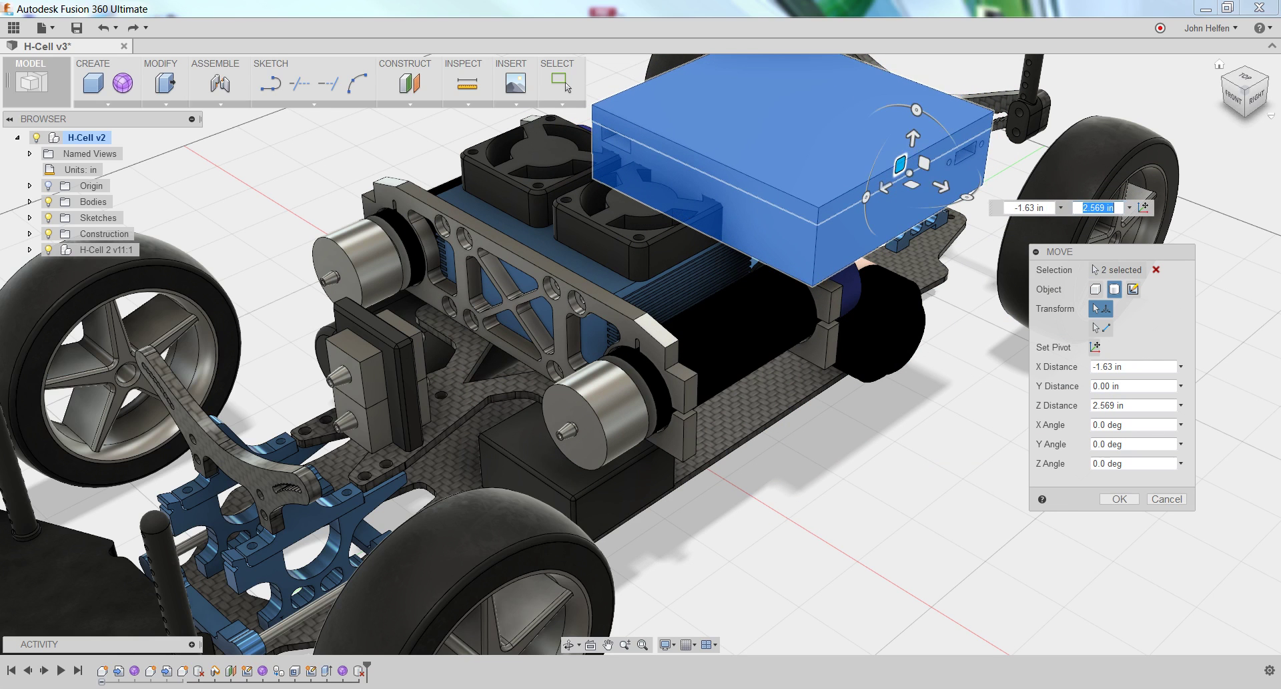
# In the right-side view, reposition the box behind the motor block at an X distance of about -3.127 in and Z distance of 1.354 in
pyautogui.click(1258, 99)
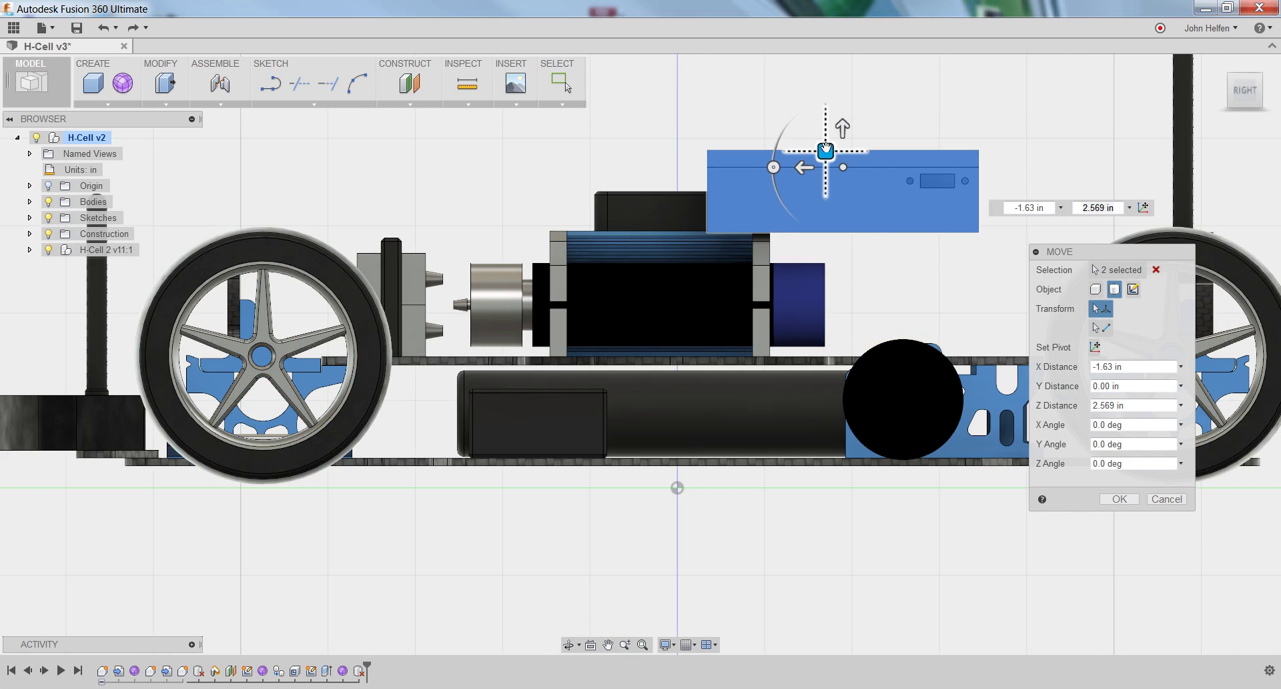
pyautogui.moveTo(609, 564); pyautogui.dragTo(453, 620, button='middle')
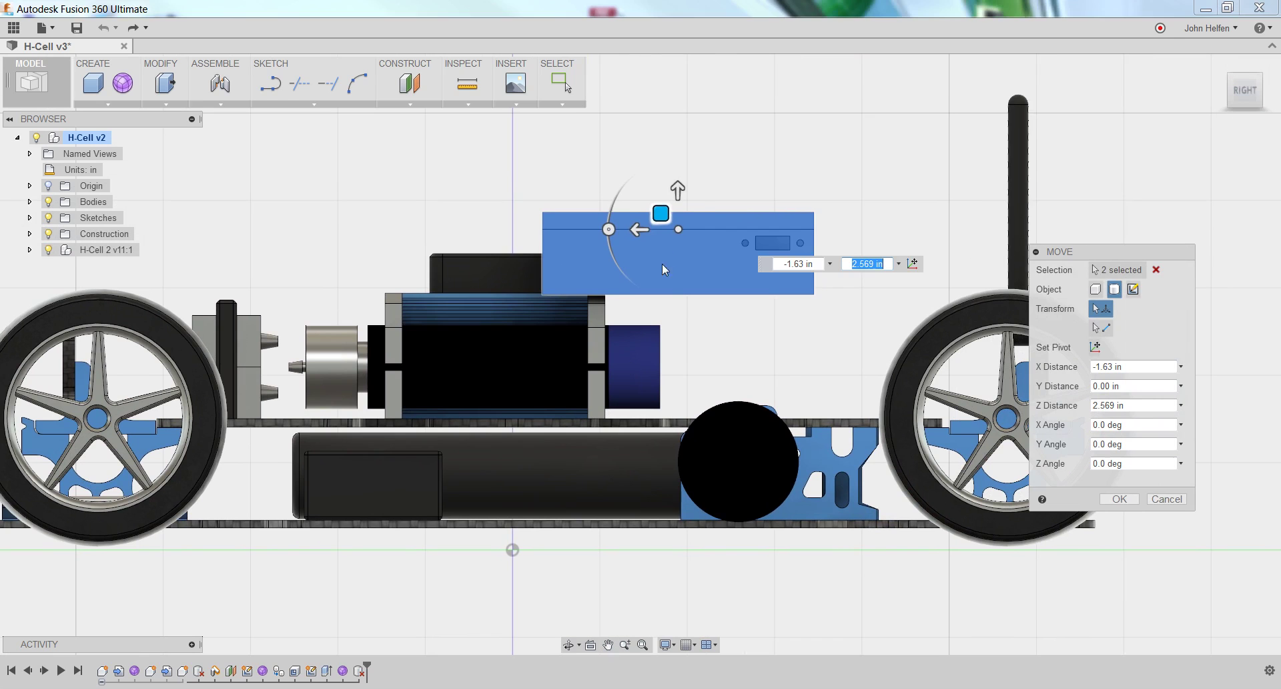
pyautogui.moveTo(665, 215); pyautogui.dragTo(792, 321)
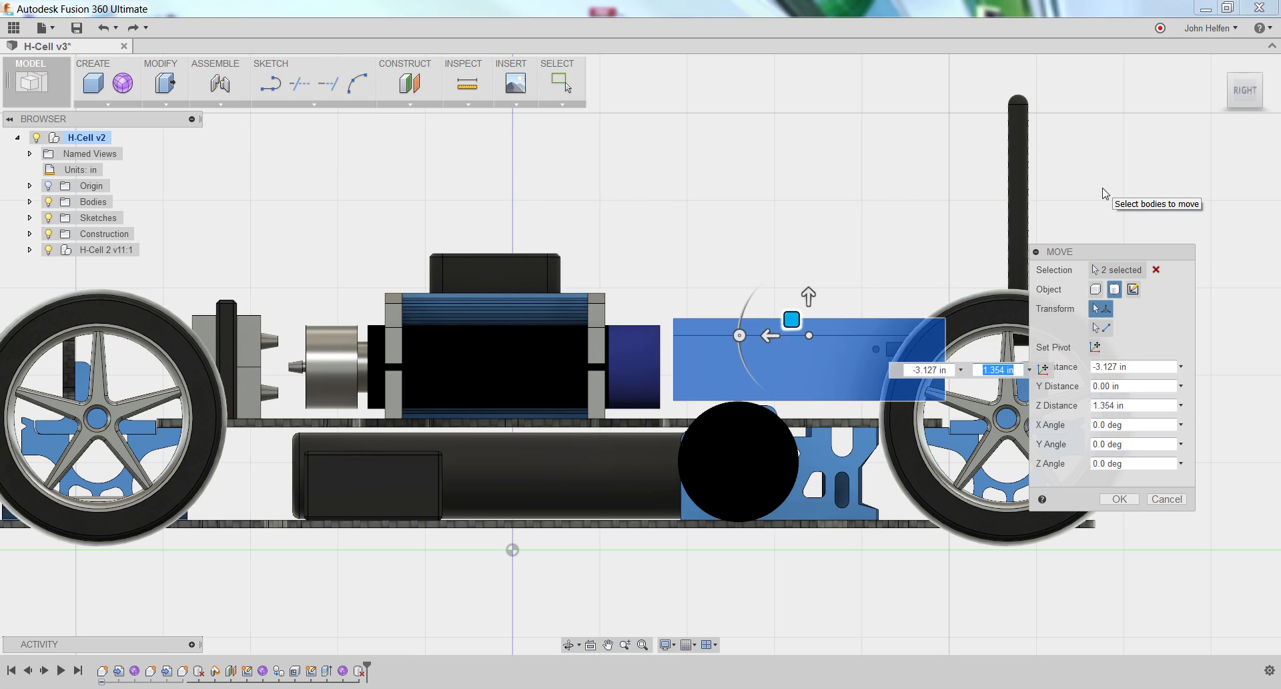
# In the top view, move the box -1.125 in along Y towards the middle of the chassis and accept the move
pyautogui.moveTo(1245, 70)
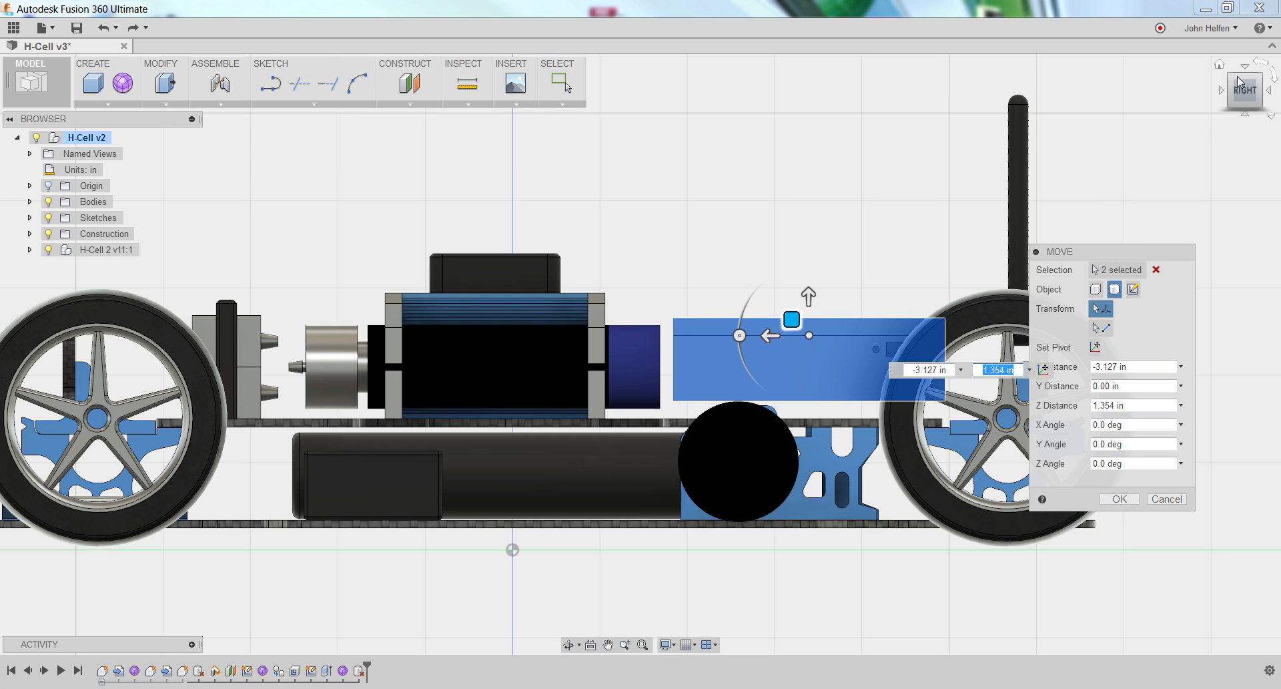
pyautogui.click(1245, 69)
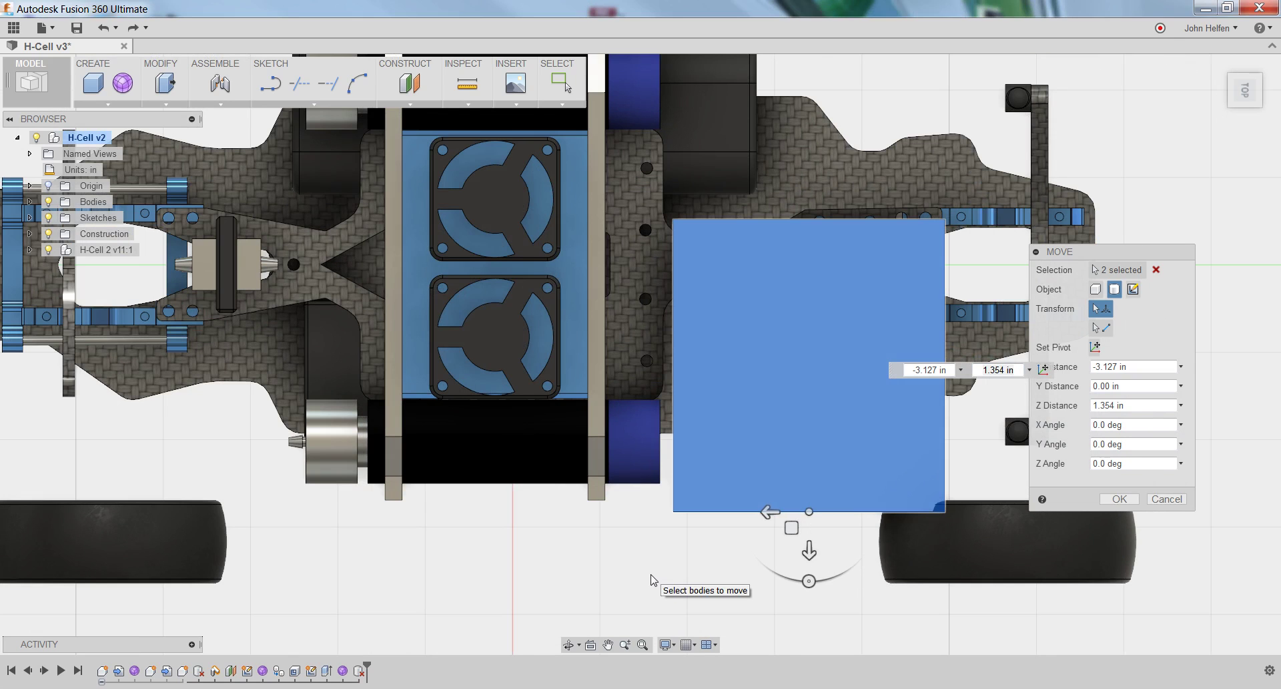
pyautogui.scroll(-3, 558, 561)
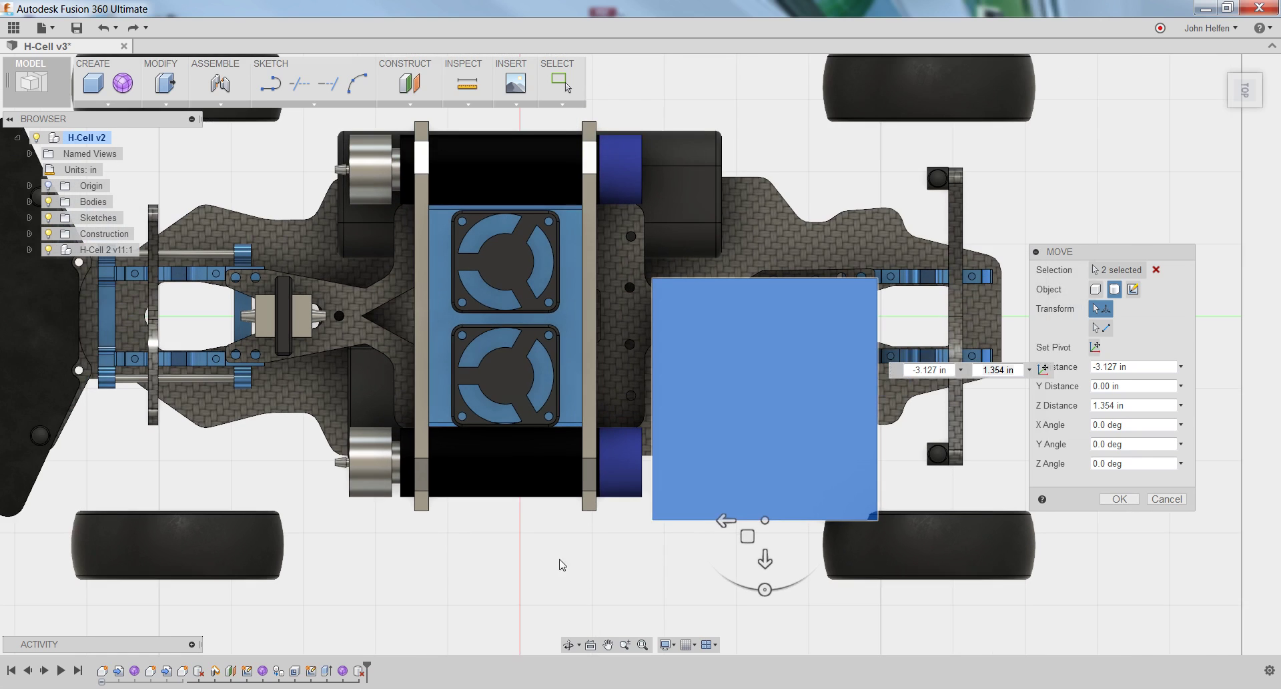
pyautogui.moveTo(558, 558); pyautogui.dragTo(542, 583, button='middle')
pyautogui.click(743, 586)
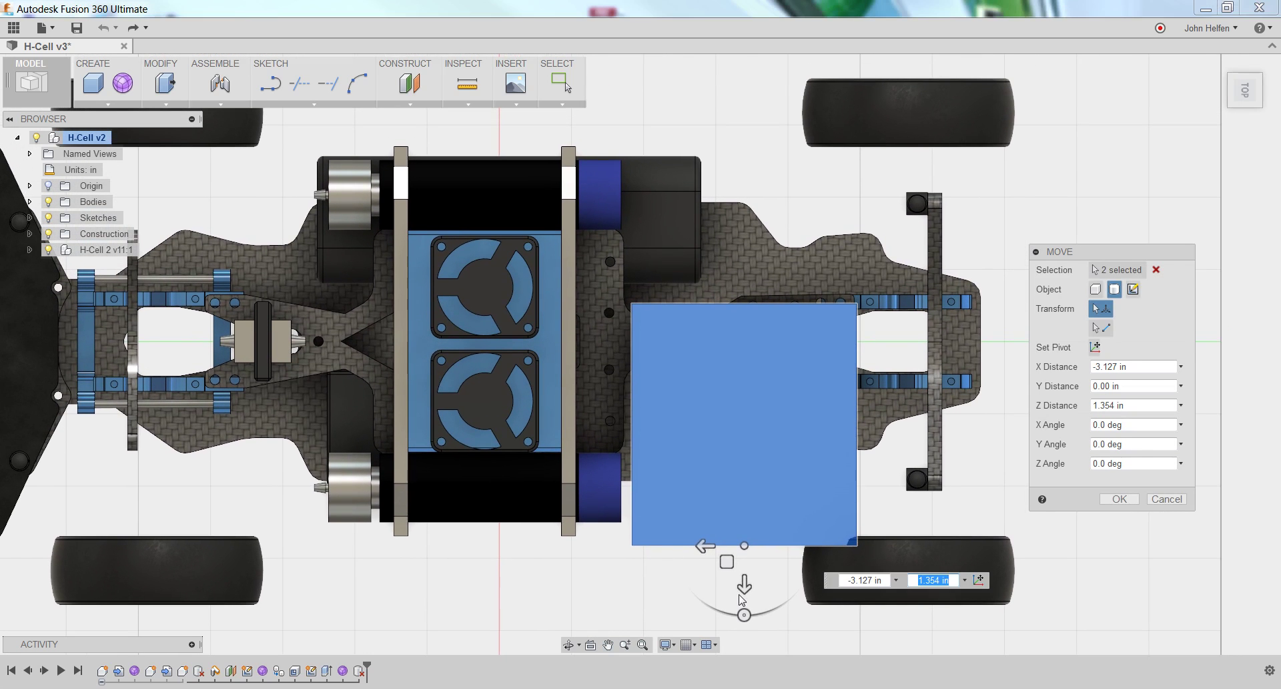
pyautogui.moveTo(744, 586); pyautogui.dragTo(738, 496)
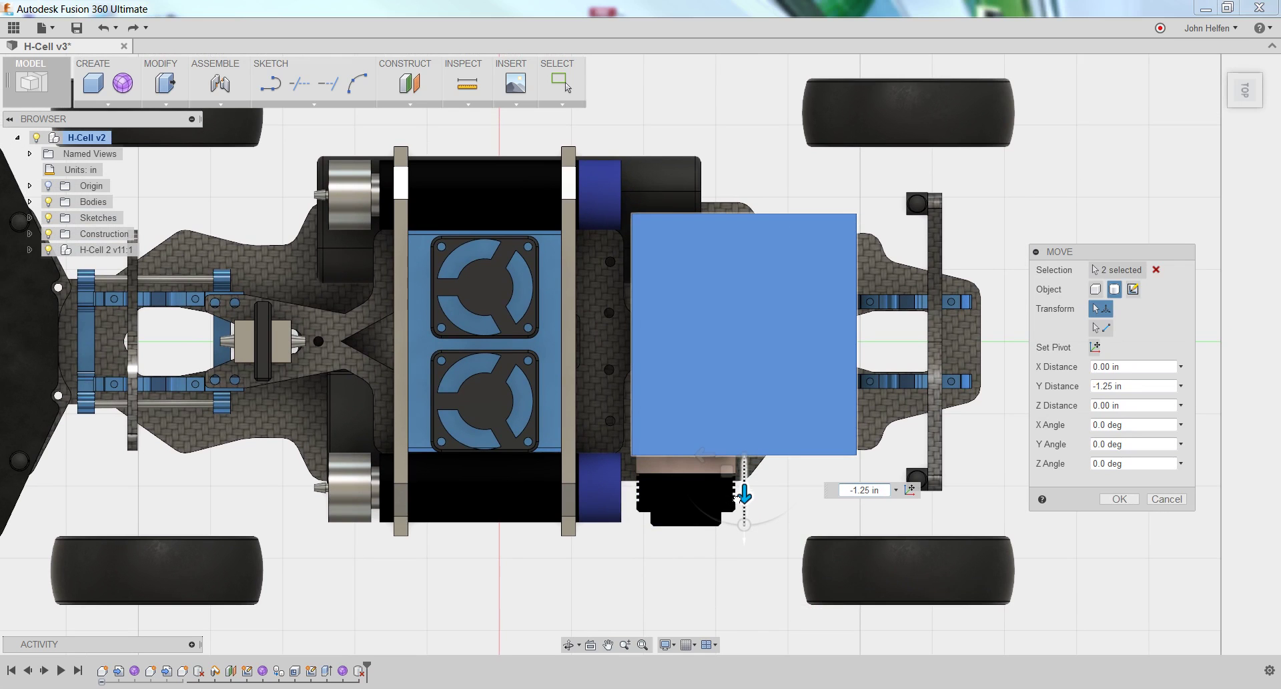
pyautogui.moveTo(736, 500); pyautogui.dragTo(744, 509)
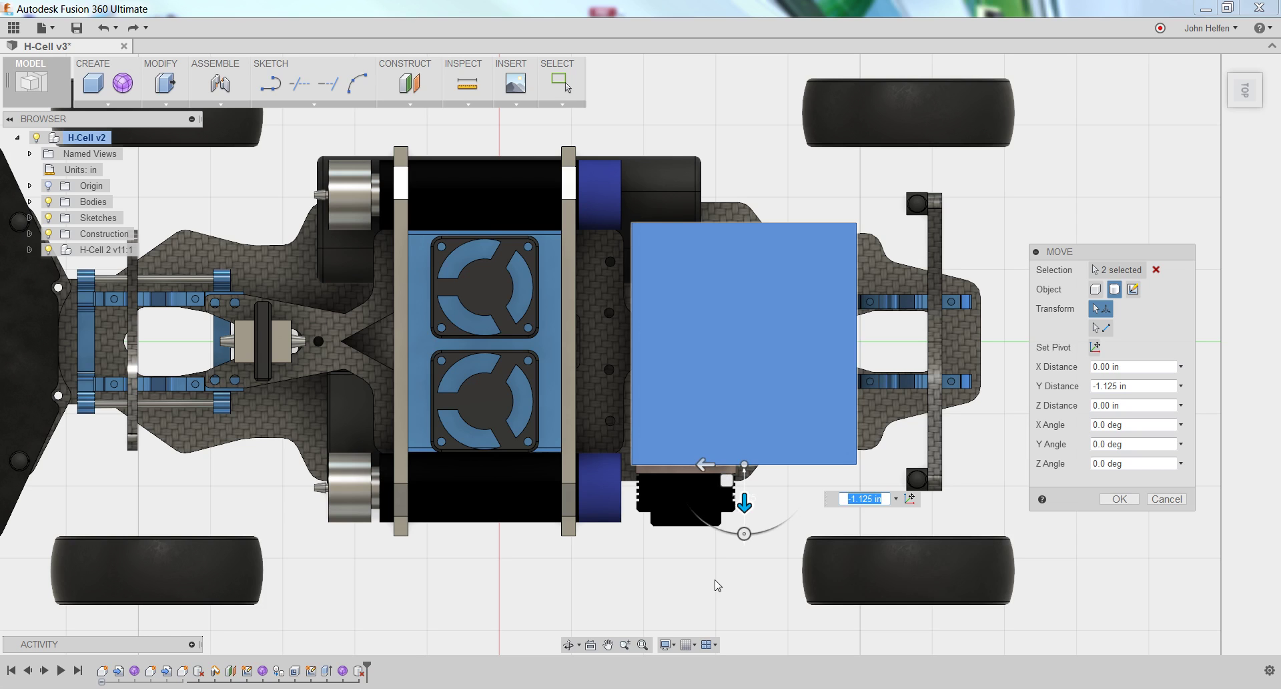
pyautogui.click(1121, 500)
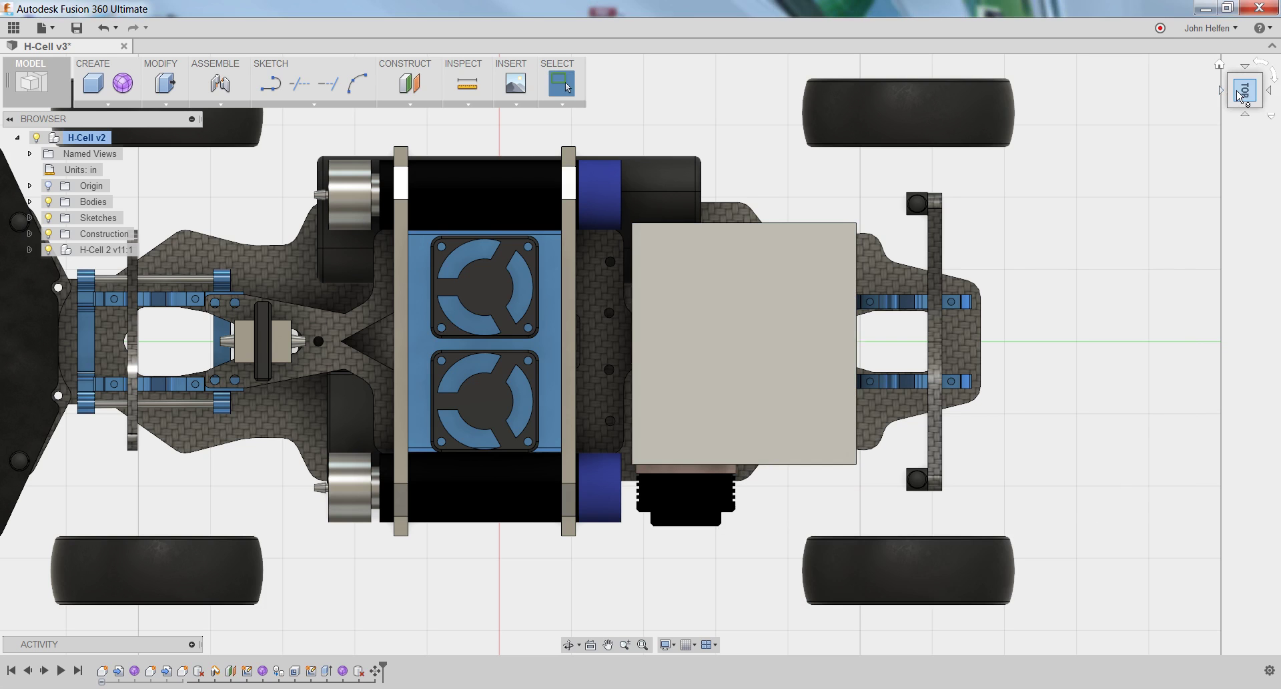
# Look over the relocated box from the home view and at an angle, and undo the move
pyautogui.click(1219, 64)
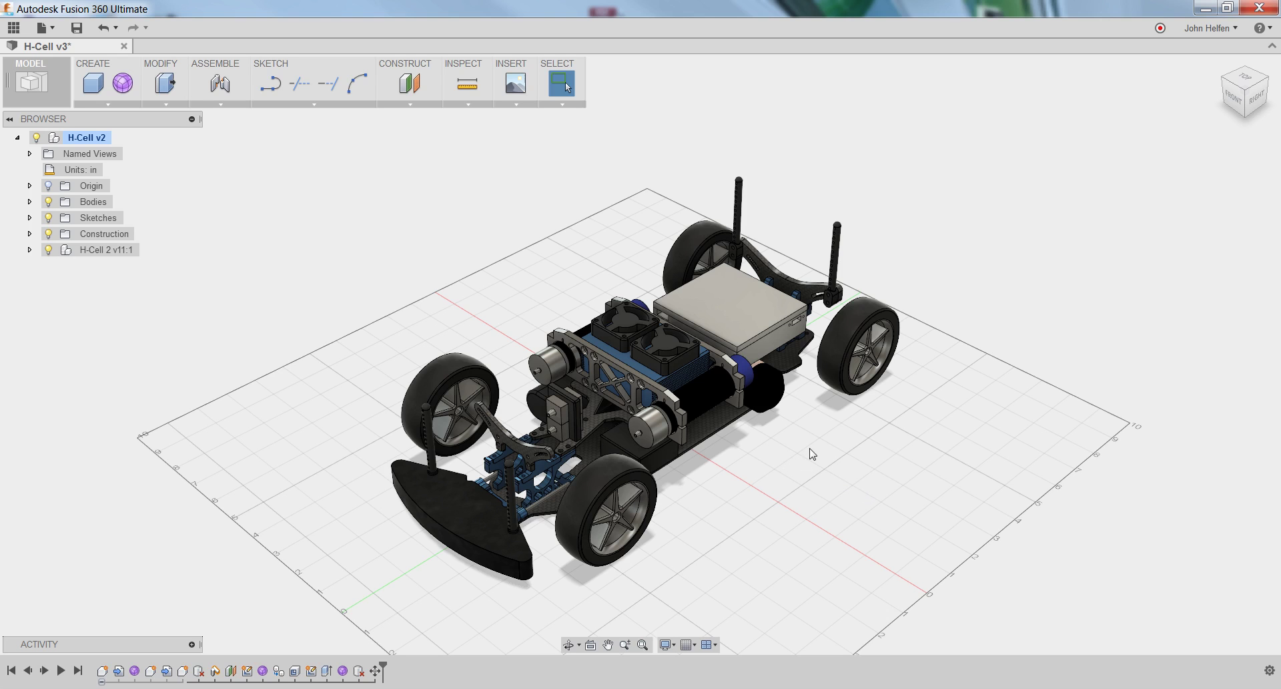
pyautogui.moveTo(812, 454)
pyautogui.keyDown('shift'); pyautogui.mouseDown(button='middle')
pyautogui.moveTo(747, 474)
pyautogui.moveTo(690, 431)
pyautogui.moveTo(672, 394)
pyautogui.moveTo(690, 411)
pyautogui.moveTo(751, 418)
pyautogui.moveTo(754, 403)
pyautogui.moveTo(671, 435)
pyautogui.moveTo(763, 441)
pyautogui.moveTo(761, 415)
pyautogui.moveTo(758, 515)
pyautogui.moveTo(798, 454)
pyautogui.moveTo(788, 451)
pyautogui.mouseUp(button='middle'); pyautogui.keyUp('shift')
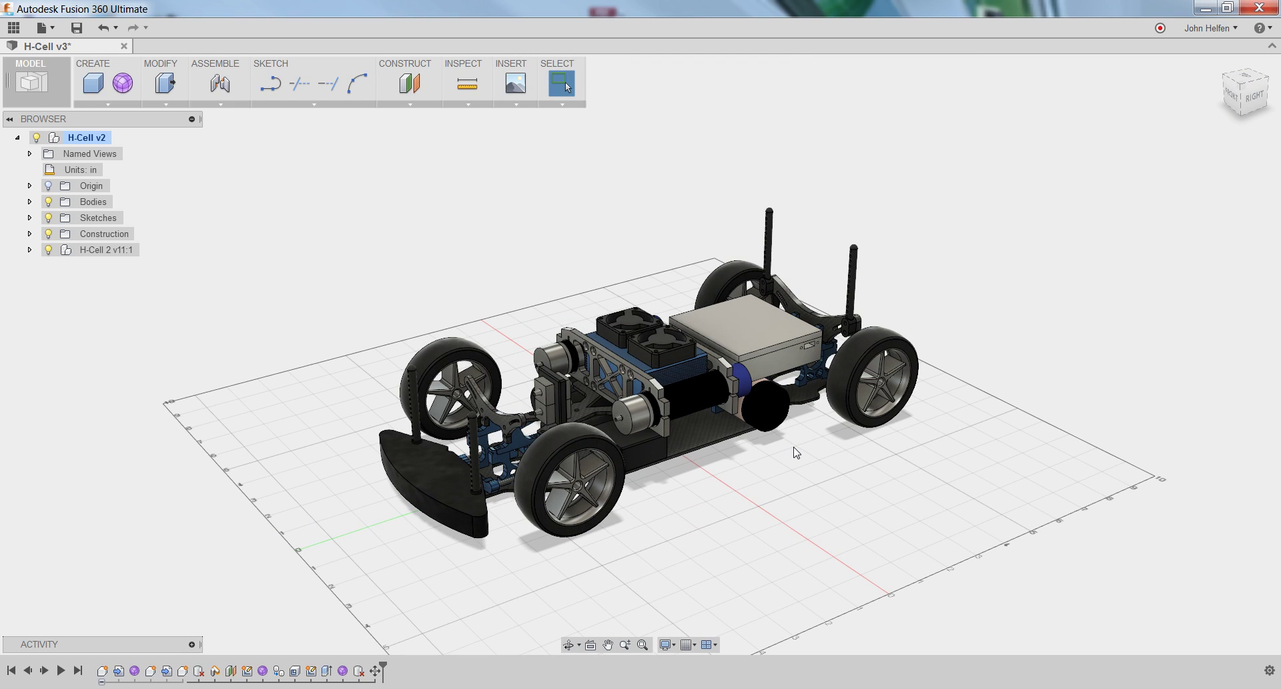
pyautogui.rightClick(812, 446)
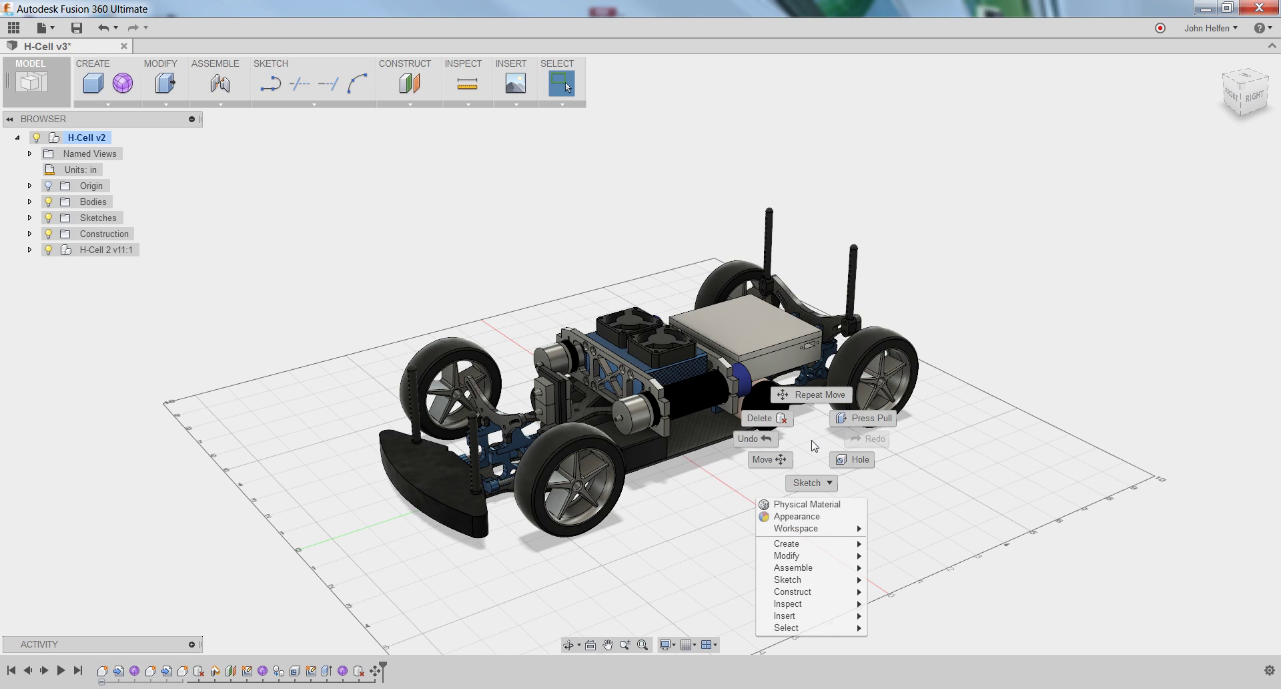
pyautogui.click(760, 441)
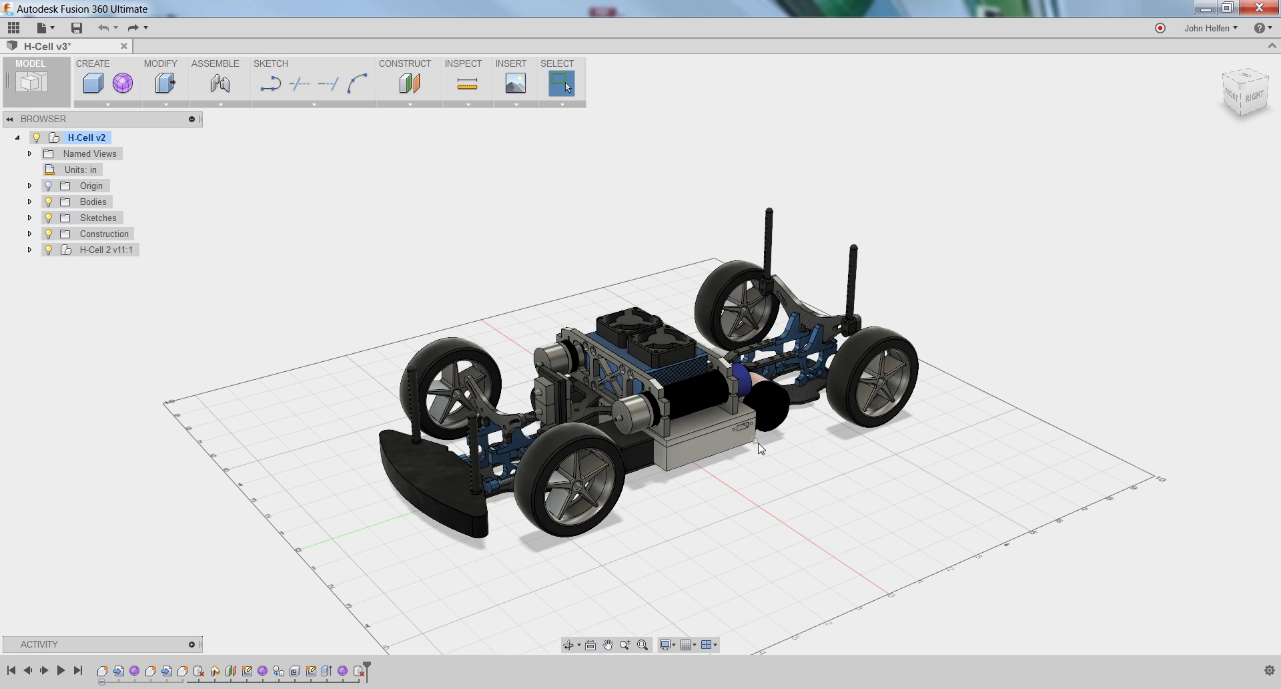